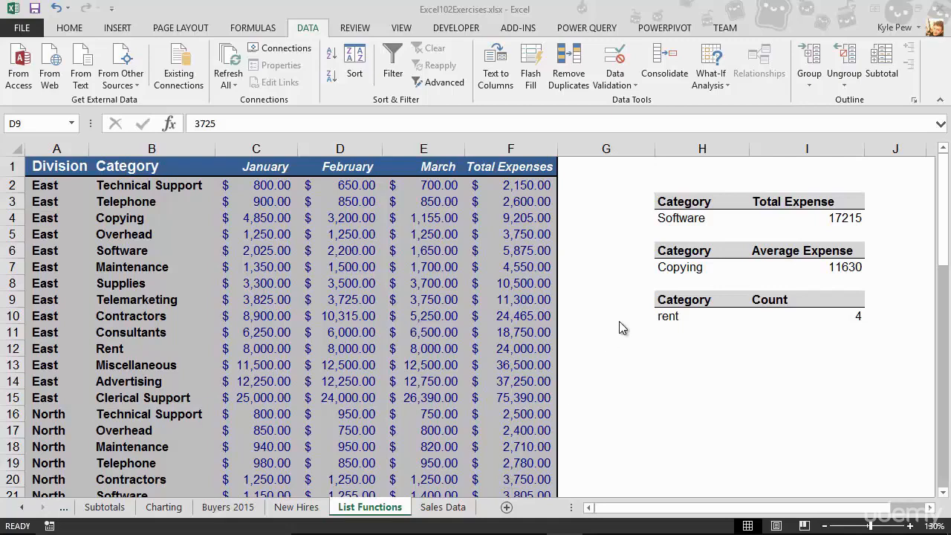
Step: Total the Total Expenses column in cell H1 with a SUM formula over F2:F59
left_click(684, 167)
left_click(684, 166)
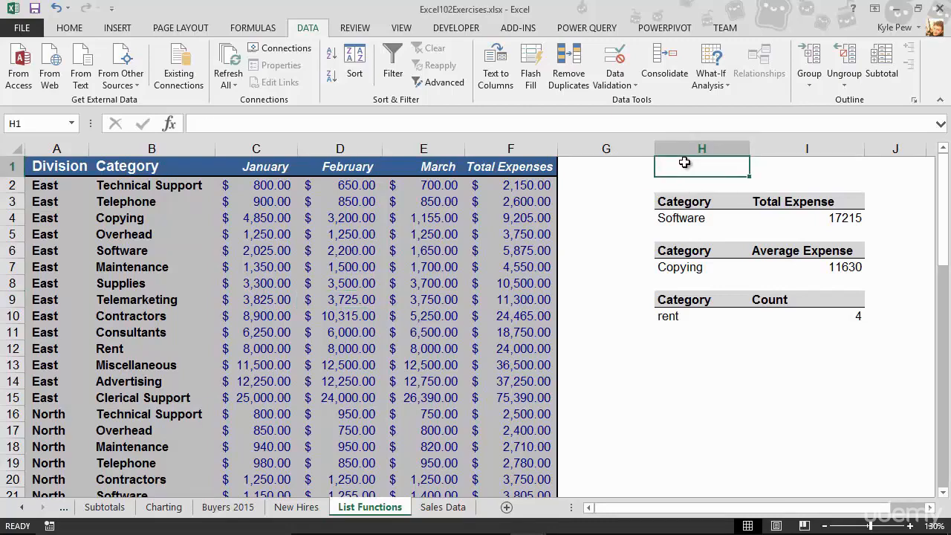
type("=sum")
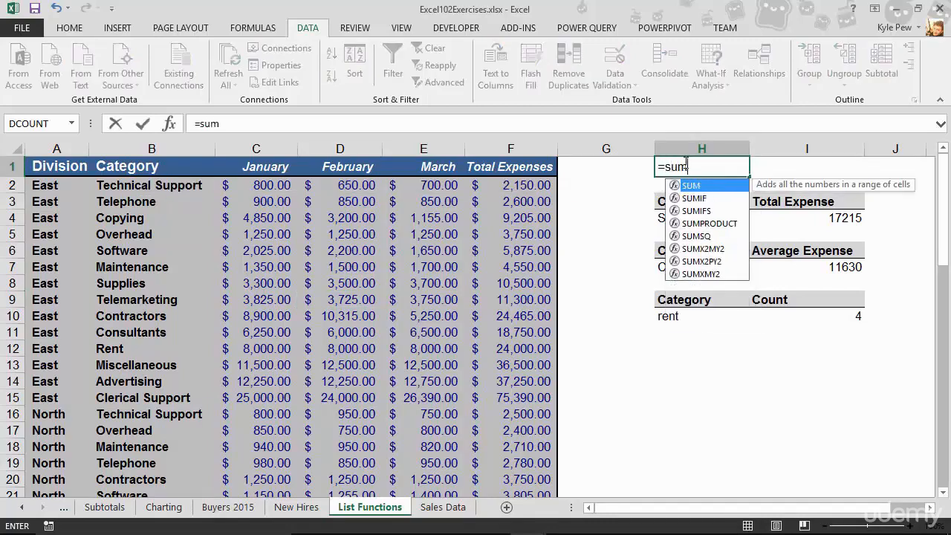
type("(")
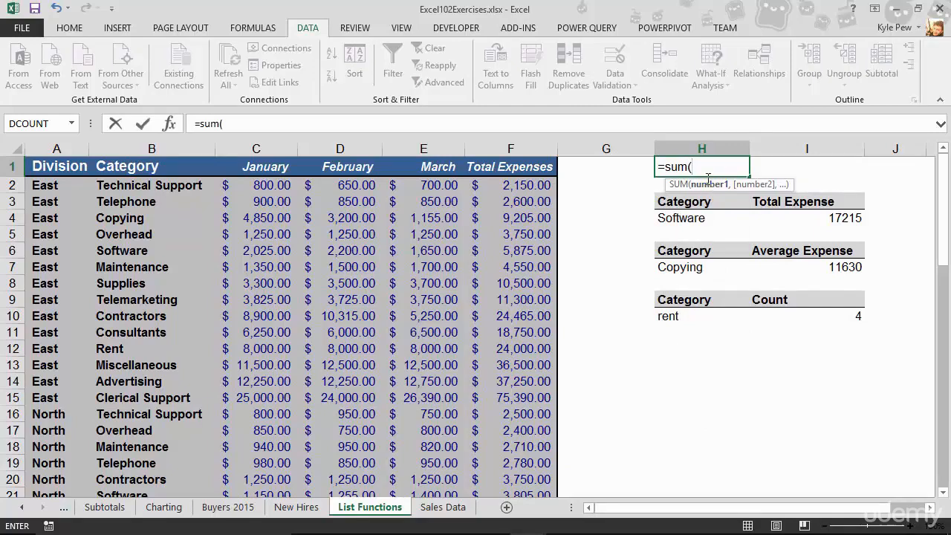
left_click(517, 180)
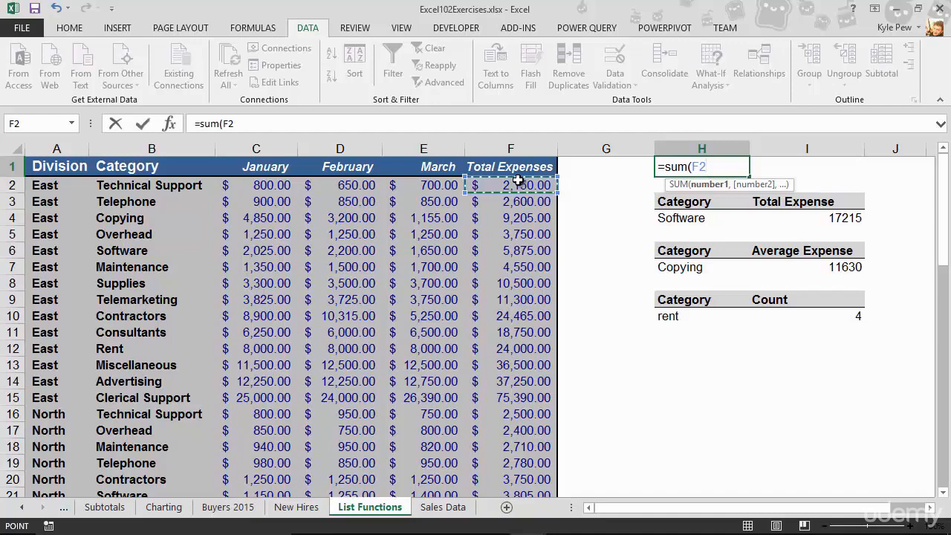
key("ctrl+shift+Down")
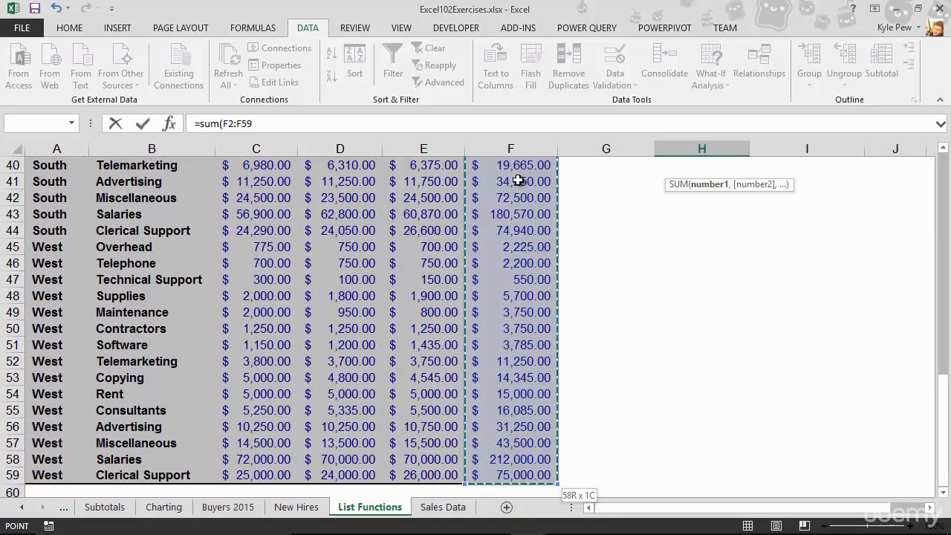
key("Return")
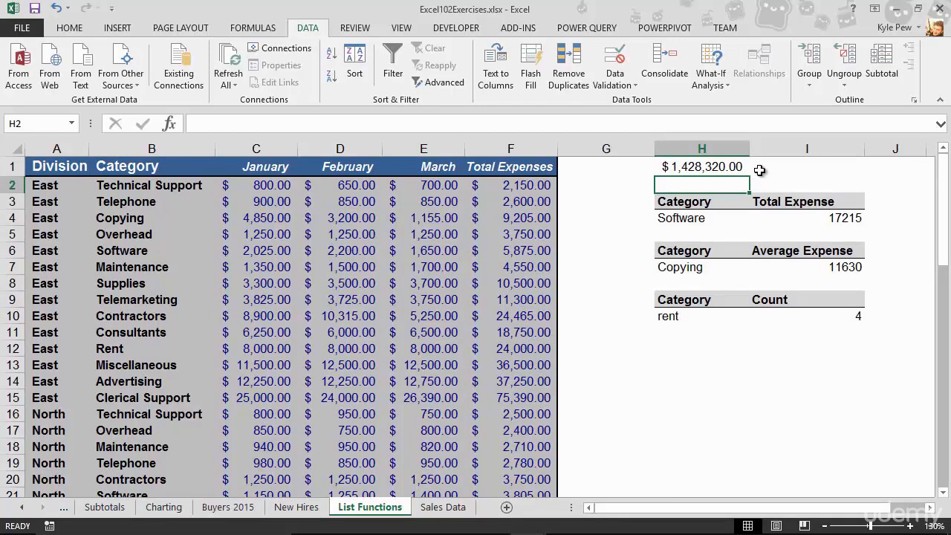
double_click(713, 166)
left_click(741, 166)
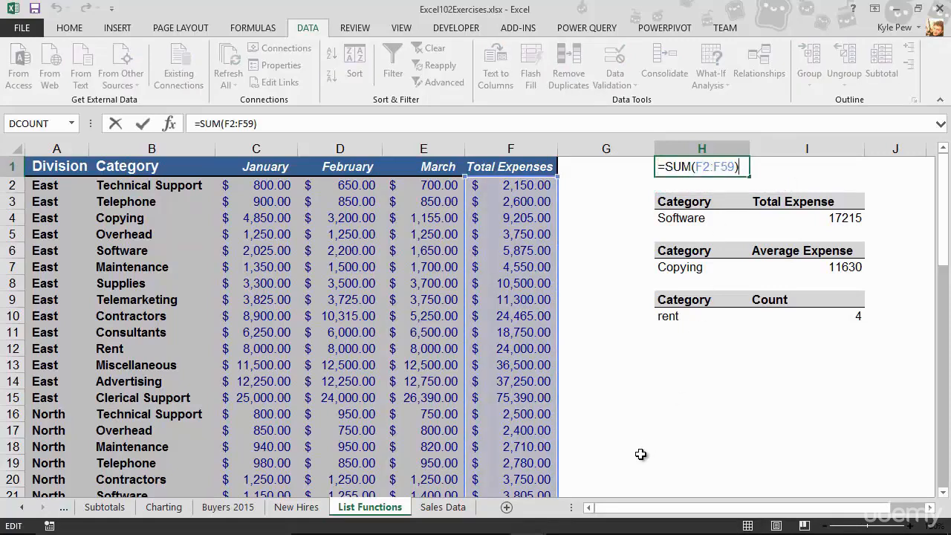
key("Return")
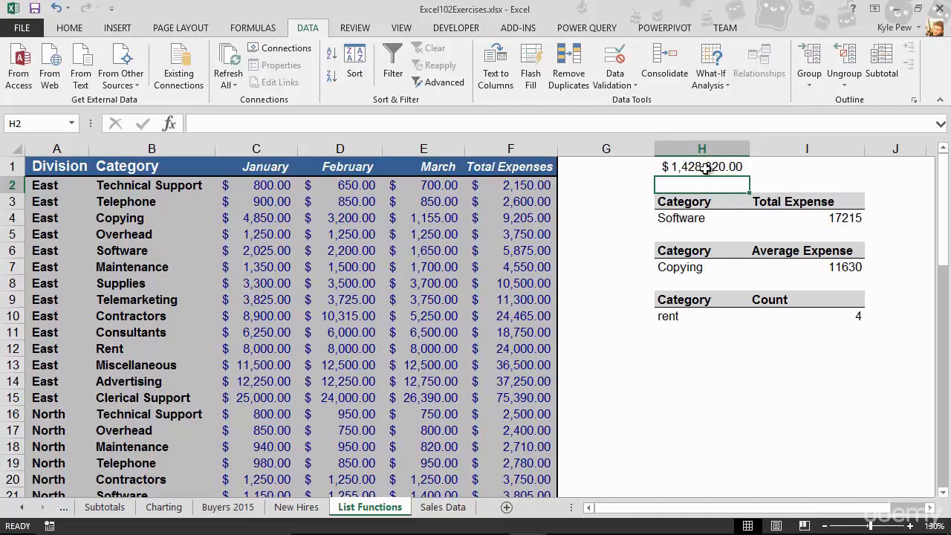
Step: Search the function library for "subtotal" and insert the SUBTOTAL function into cell I1
left_click(798, 165)
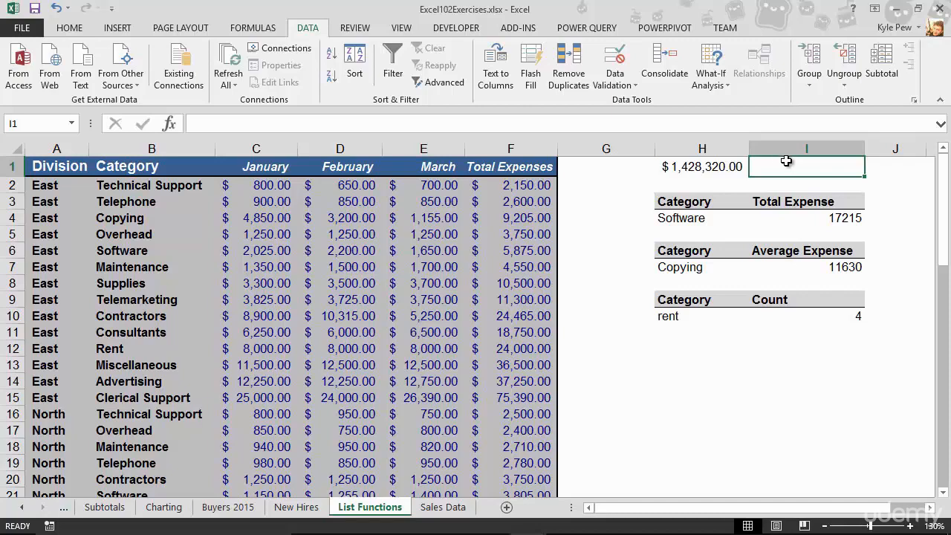
left_click(256, 28)
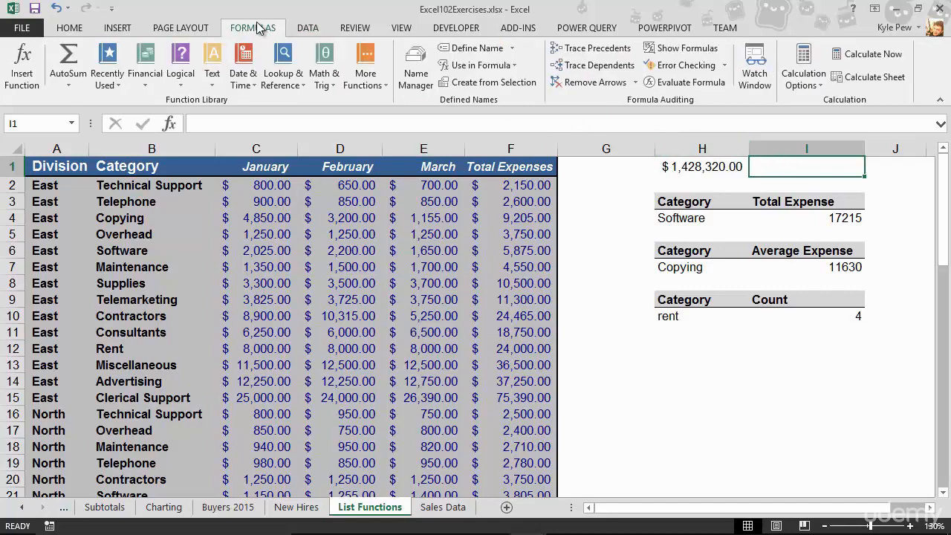
left_click(30, 68)
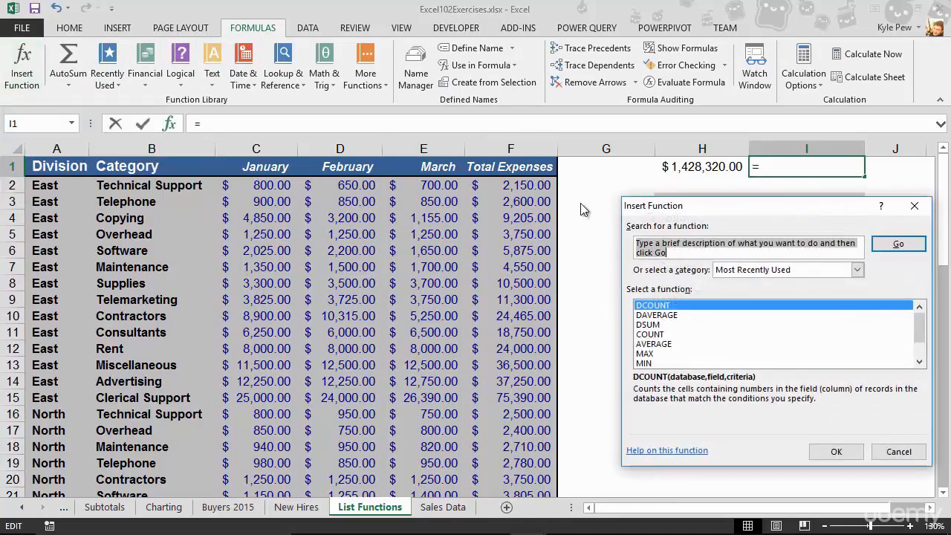
left_click_drag(647, 210, 218, 162)
type("subtotal")
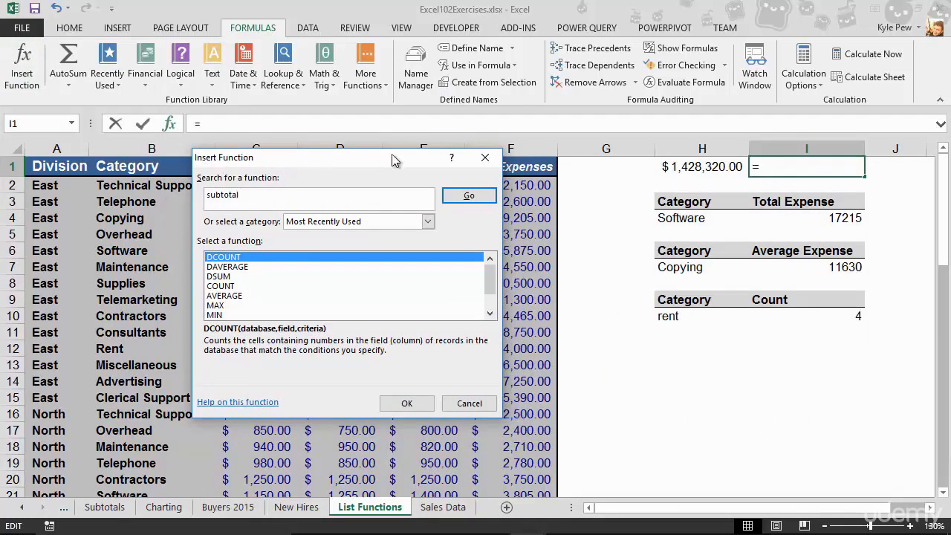
left_click(469, 197)
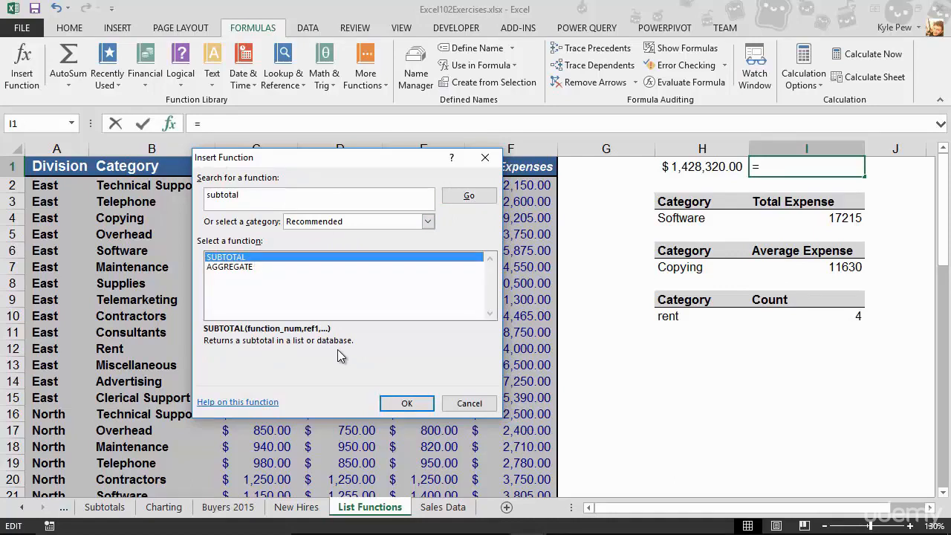
left_click(405, 406)
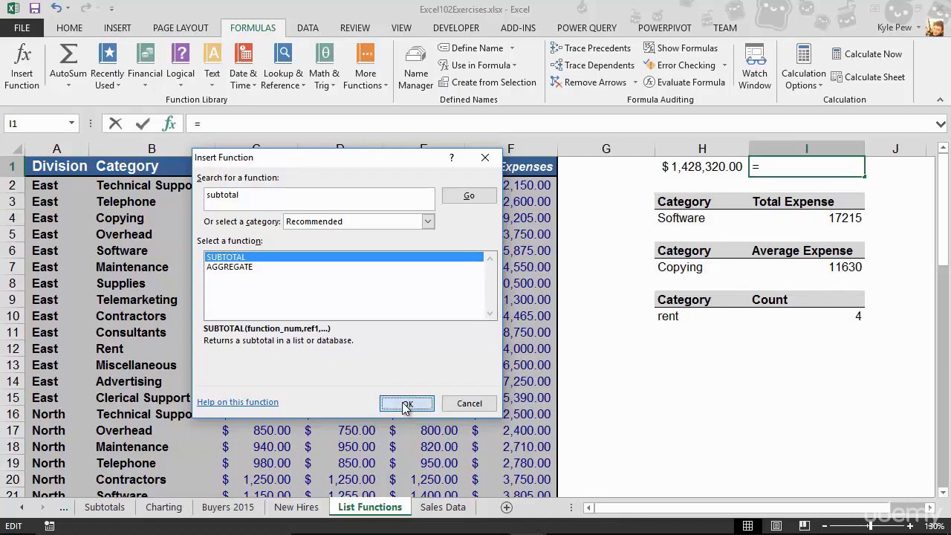
left_click_drag(322, 170, 409, 175)
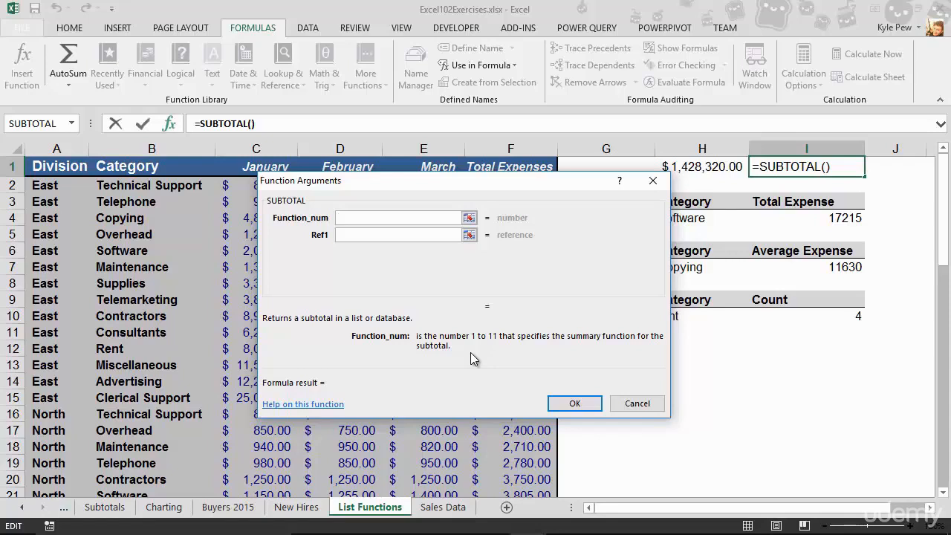
Step: Look up the SUBTOTAL function numbers in the function's help article, down to the entry for SUM
left_click(320, 408)
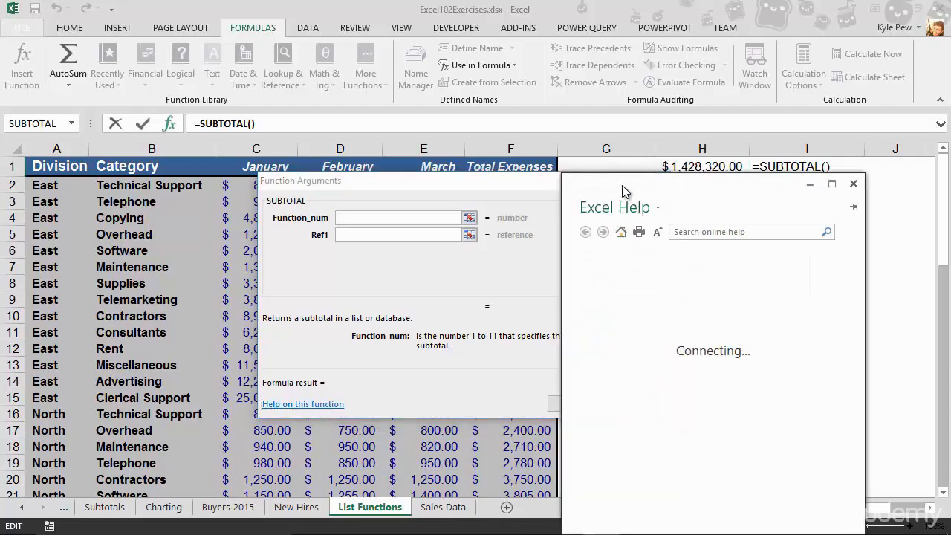
left_click_drag(622, 186, 231, 28)
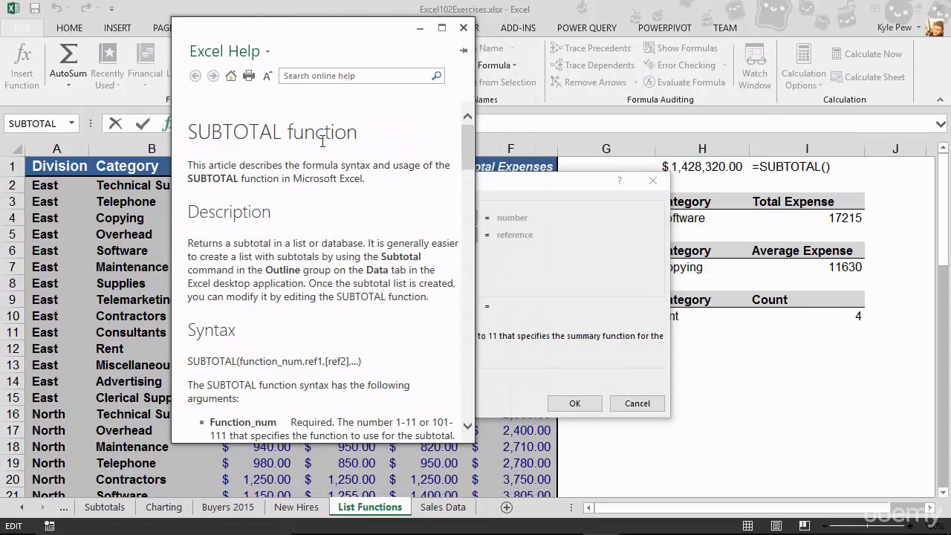
left_click_drag(469, 145, 461, 196)
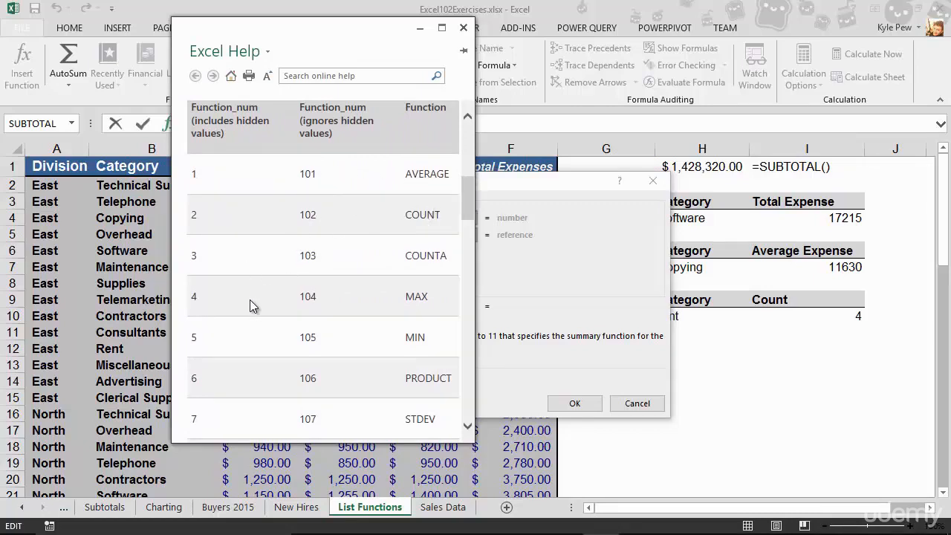
scroll(249, 300, "down", 3)
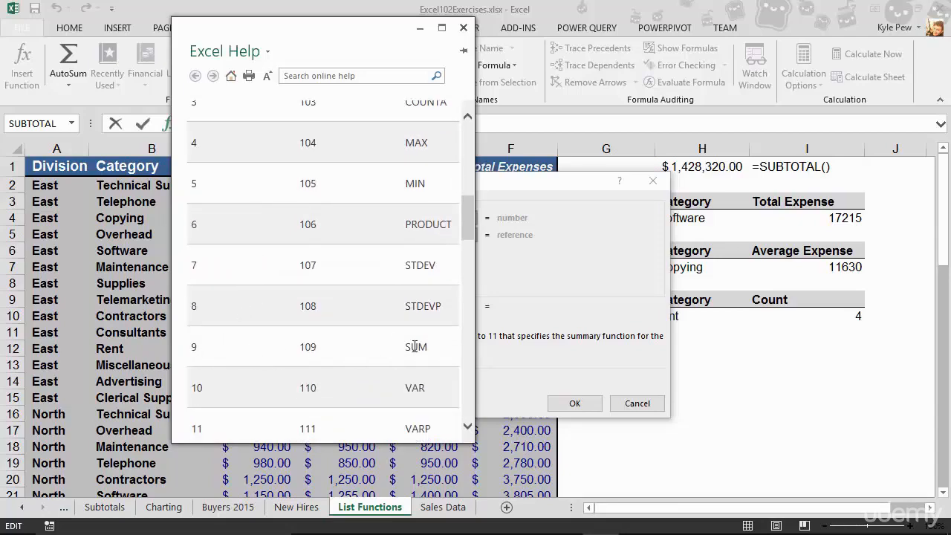
left_click(463, 29)
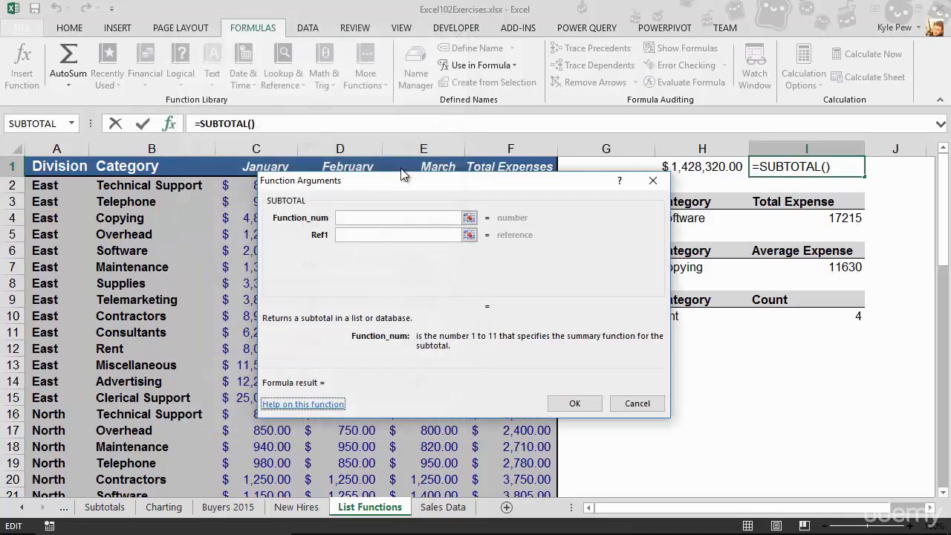
Step: Complete the SUBTOTAL formula in I1 with function number 9 and the range F2:F59 as its first reference
left_click(359, 220)
type("9")
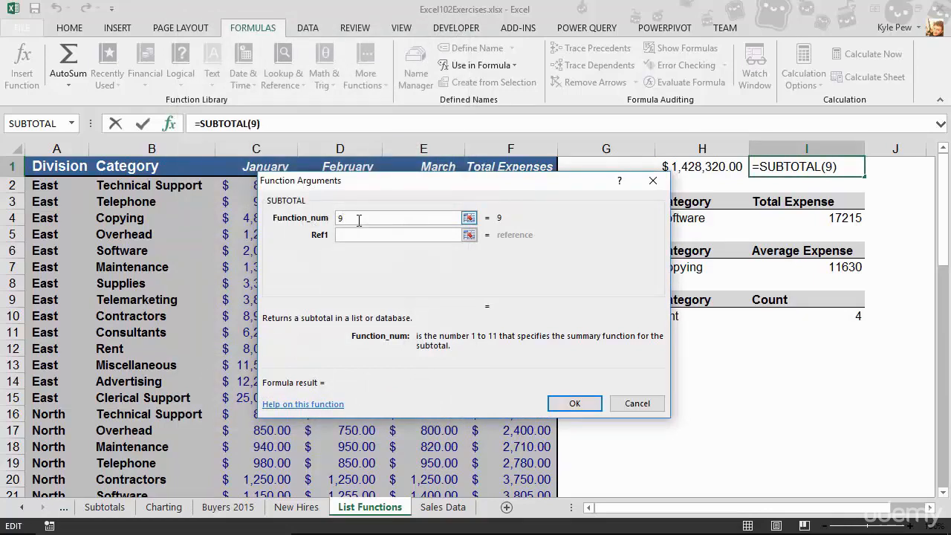
left_click(354, 234)
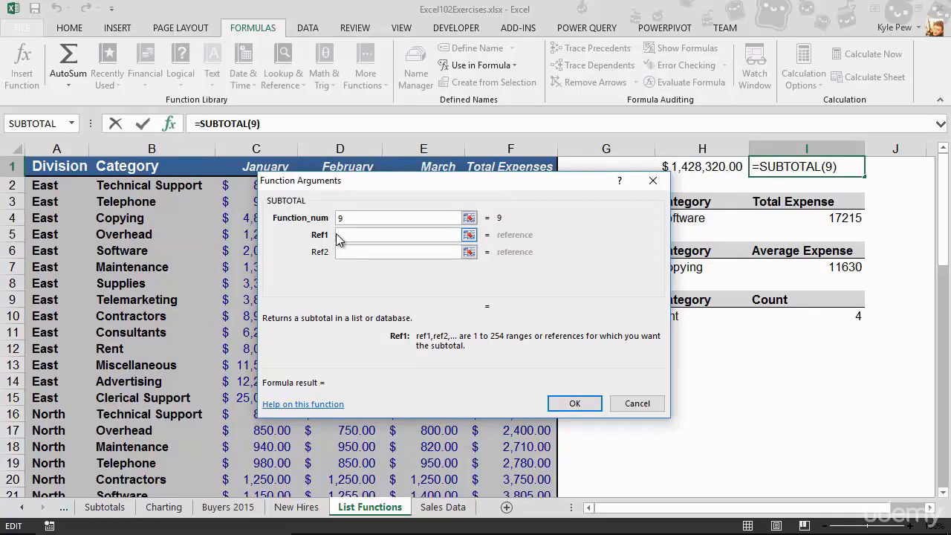
left_click_drag(366, 185, 689, 207)
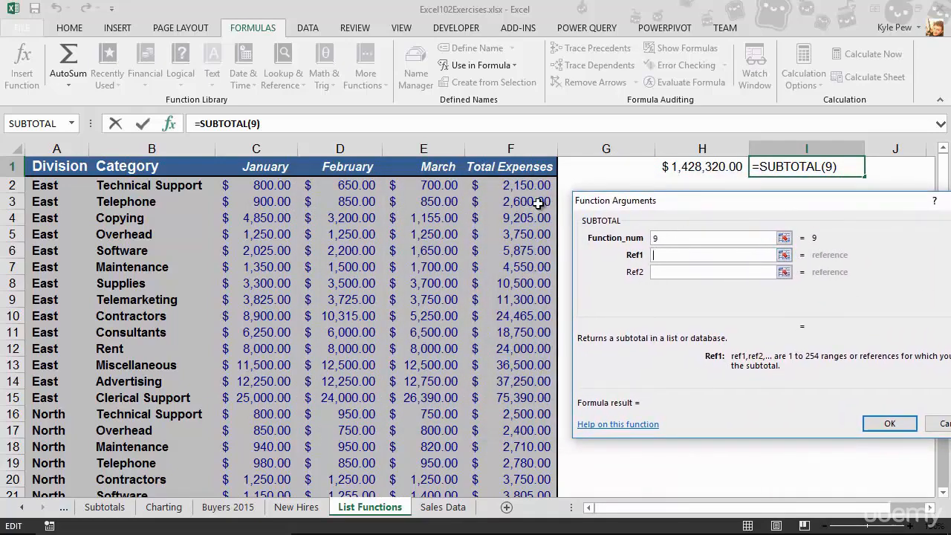
left_click(520, 187)
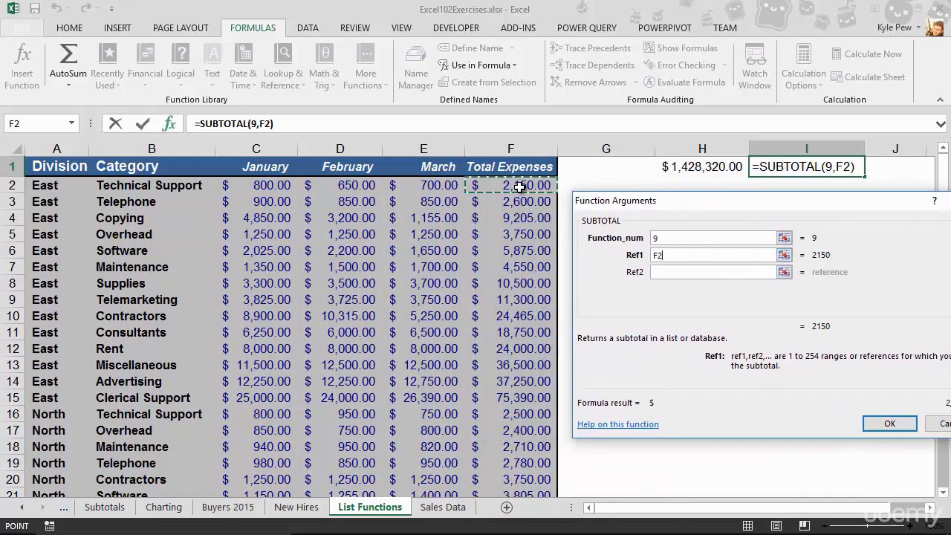
key("ctrl+shift+Down")
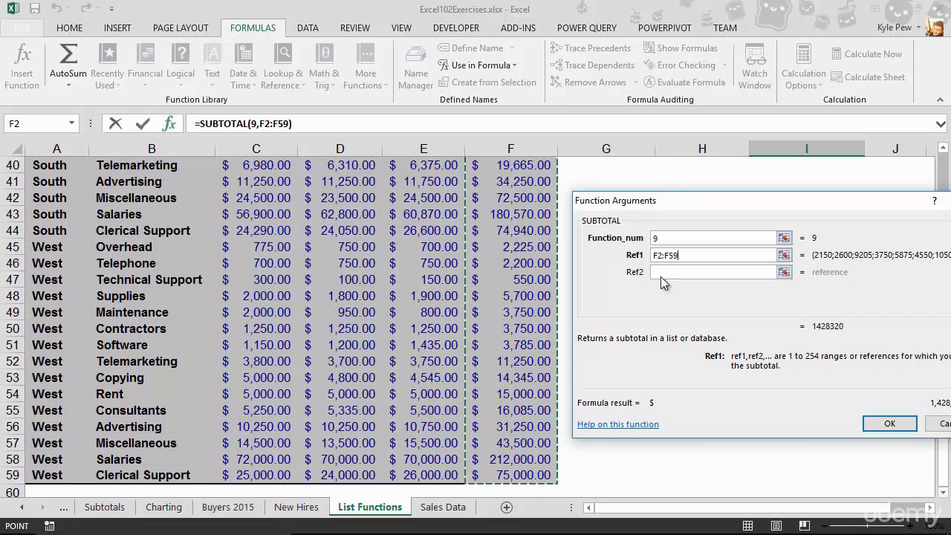
left_click(888, 423)
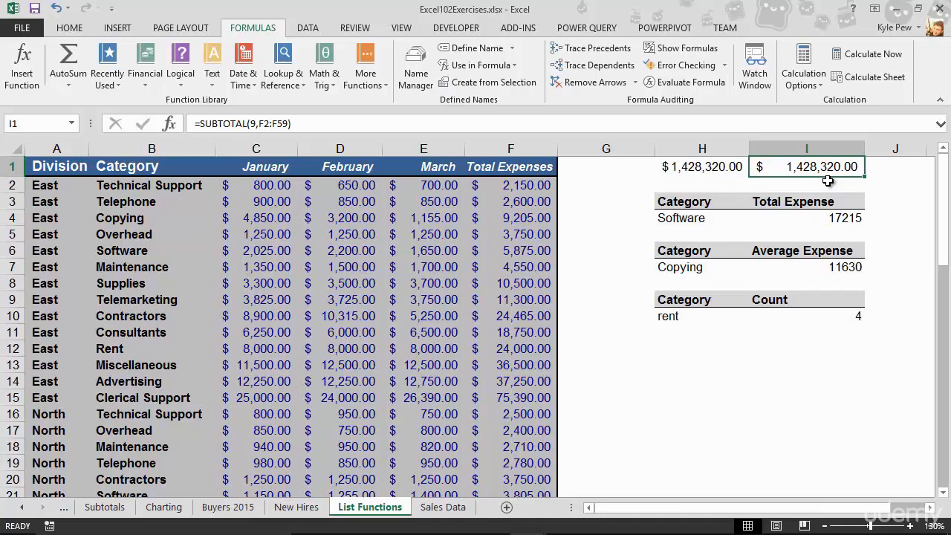
Step: Turn on filtering for the expense list and filter the Division column to show only East
left_click(309, 267)
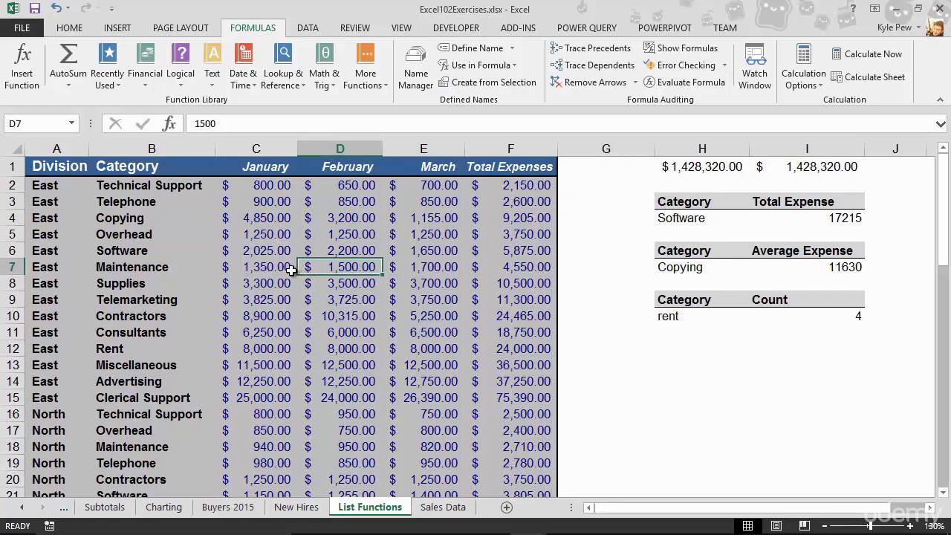
left_click(279, 268)
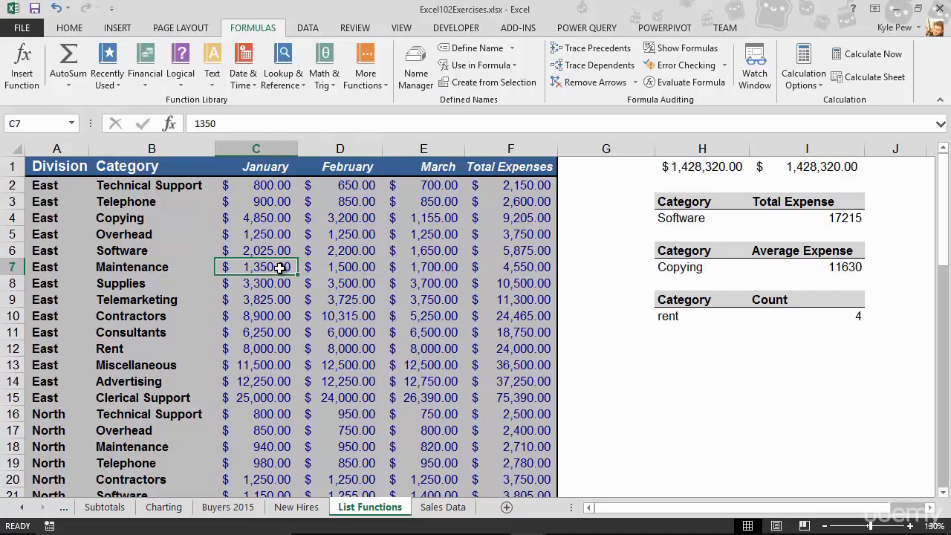
left_click(308, 27)
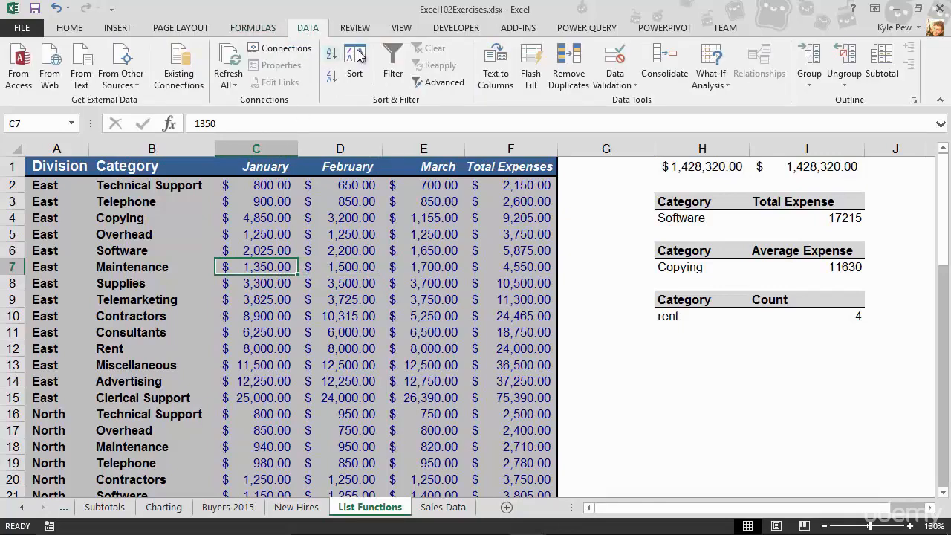
left_click(394, 78)
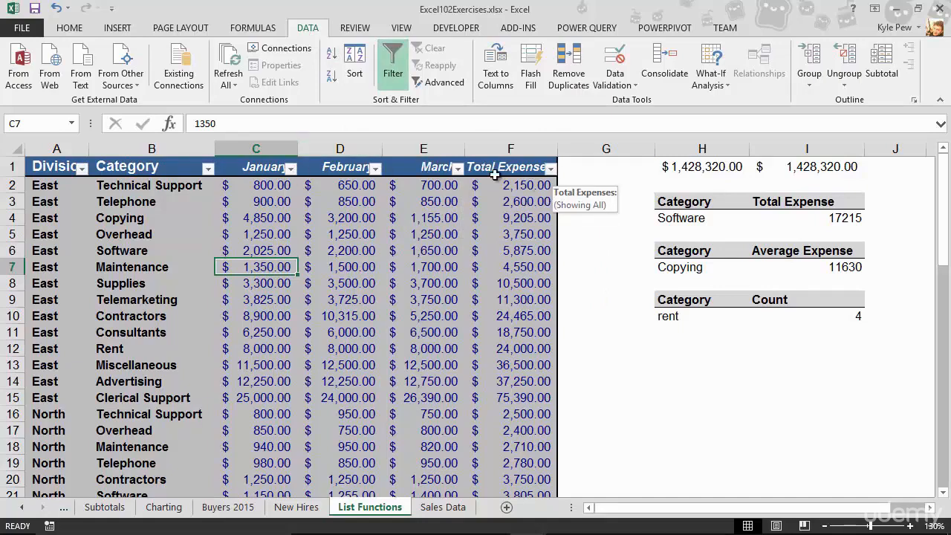
left_click(81, 168)
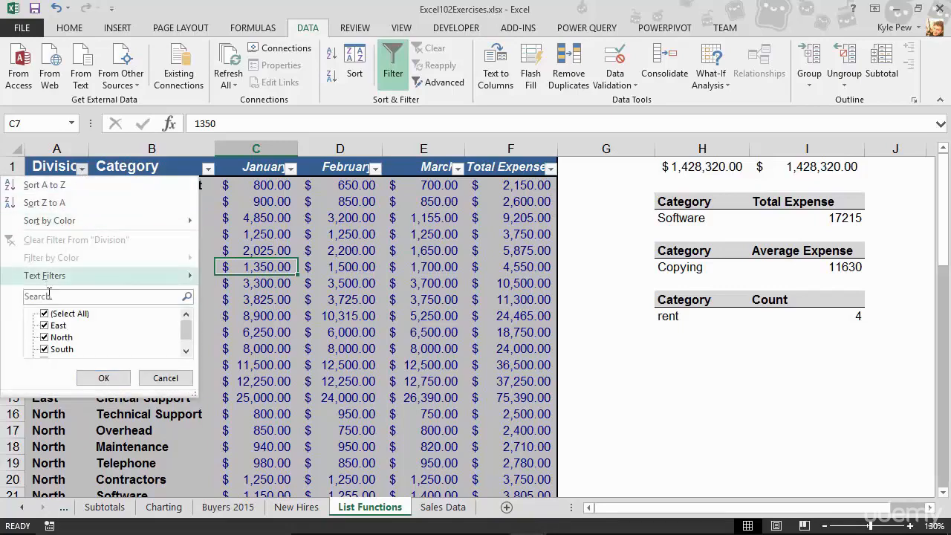
left_click(45, 315)
left_click(45, 325)
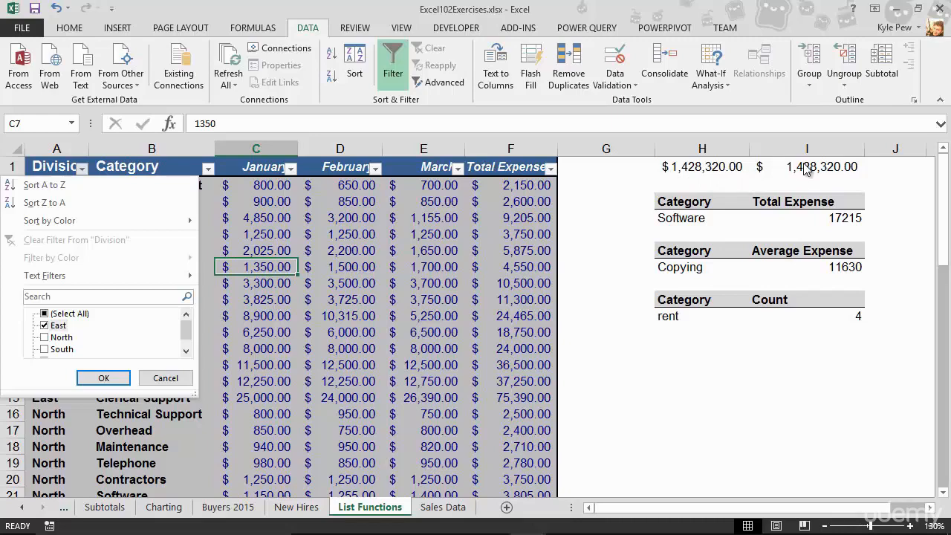
left_click(123, 378)
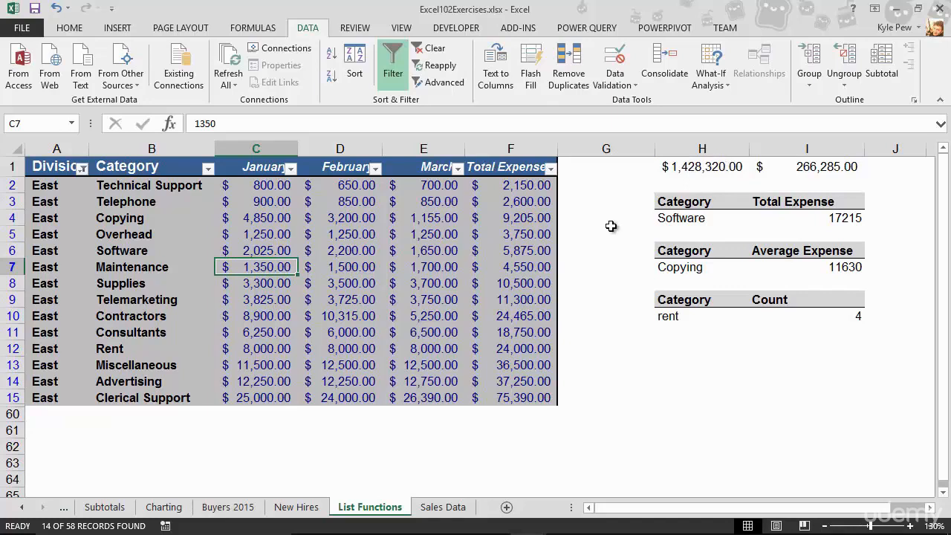
Step: Add North to the Division filter alongside East
left_click(81, 169)
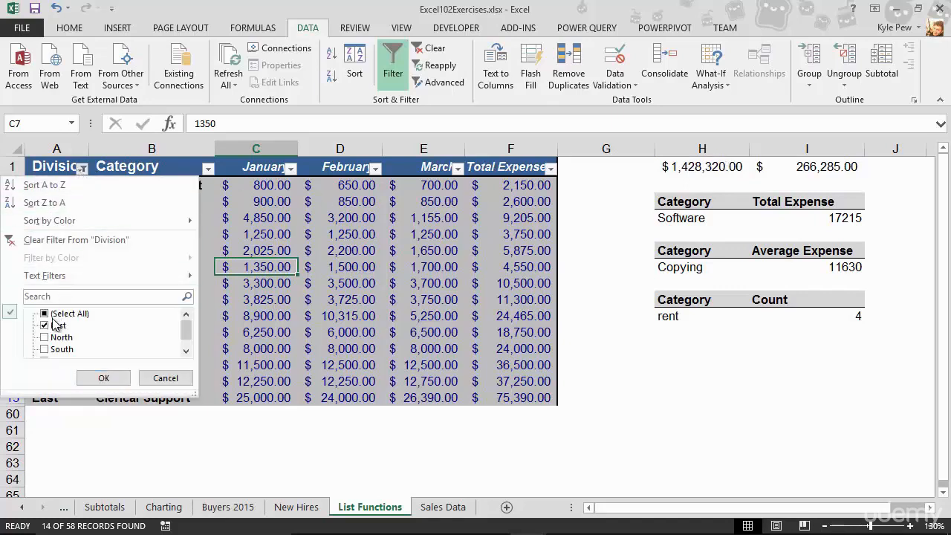
left_click(61, 338)
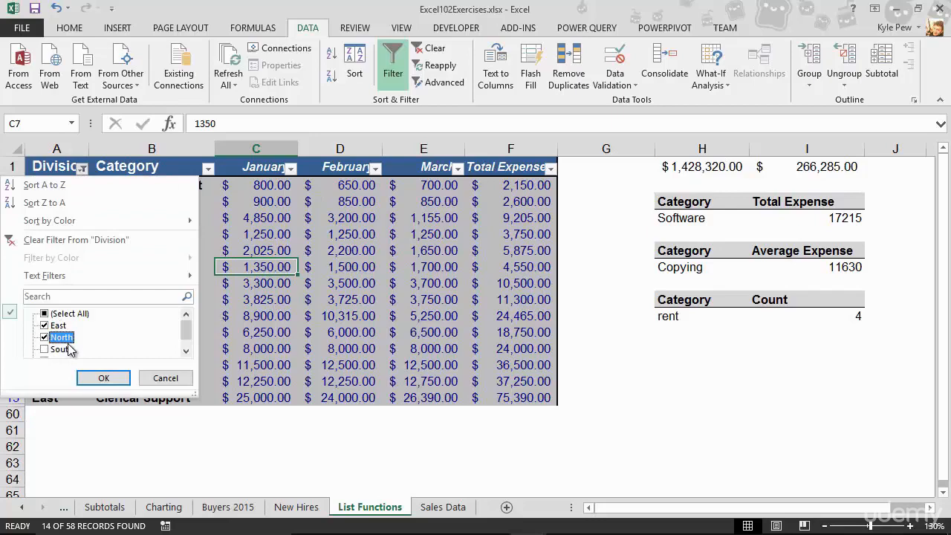
left_click(103, 378)
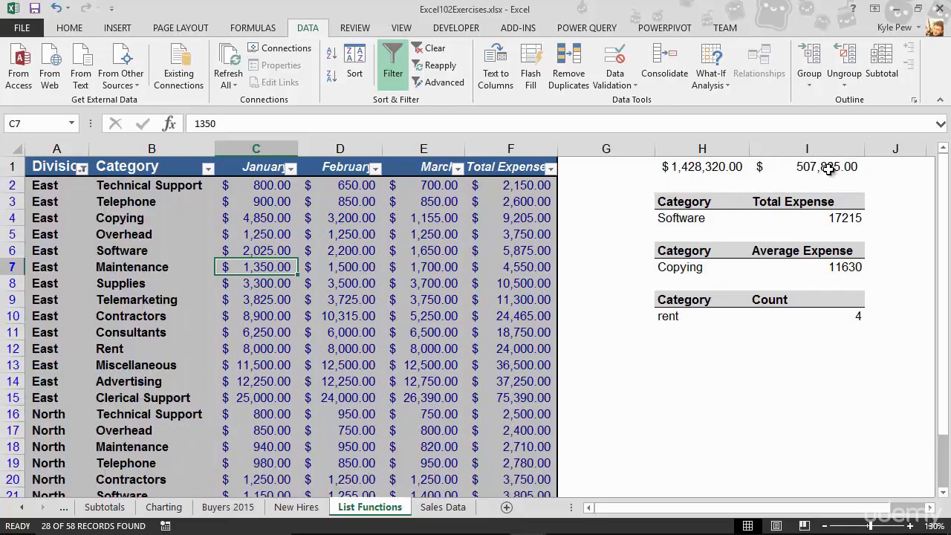